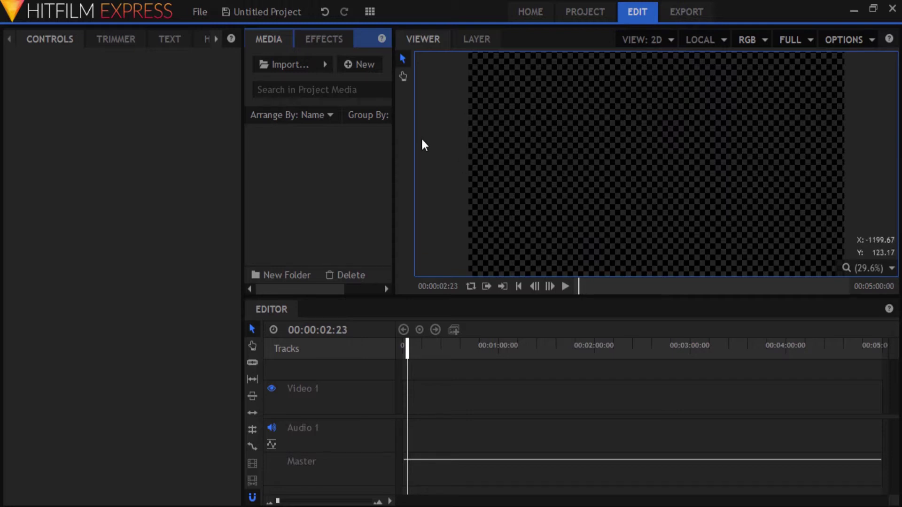
# Create a new composite shot with the default settings.
pyautogui.click(361, 66)
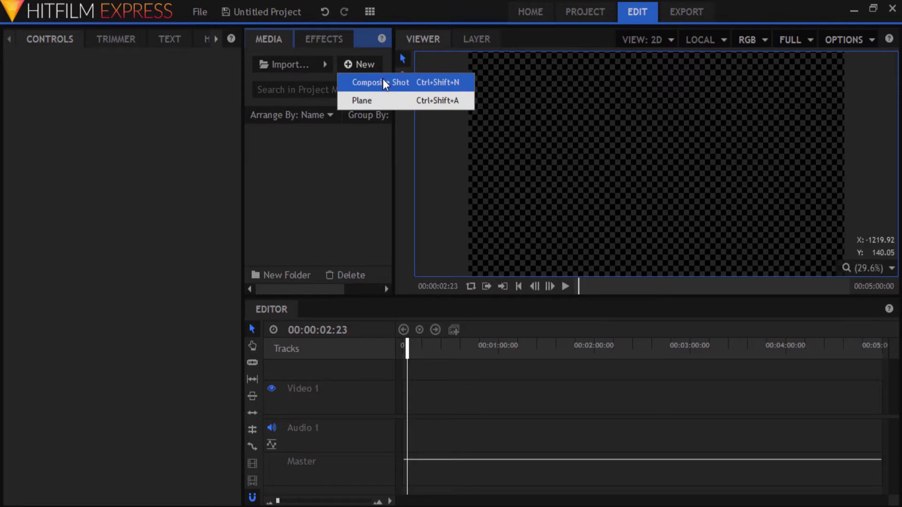
pyautogui.click(381, 79)
pyautogui.click(562, 431)
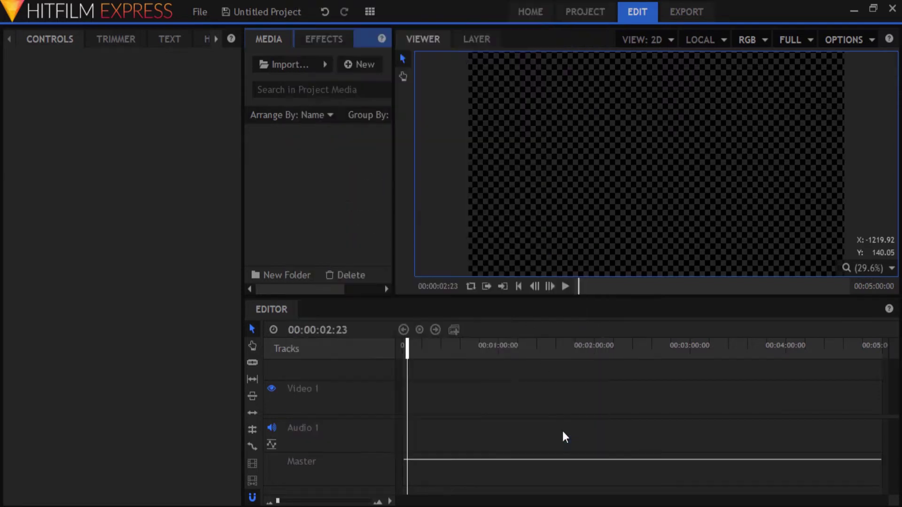
# Add a white plane layer named 'Laser Bolt'.
pyautogui.click(493, 334)
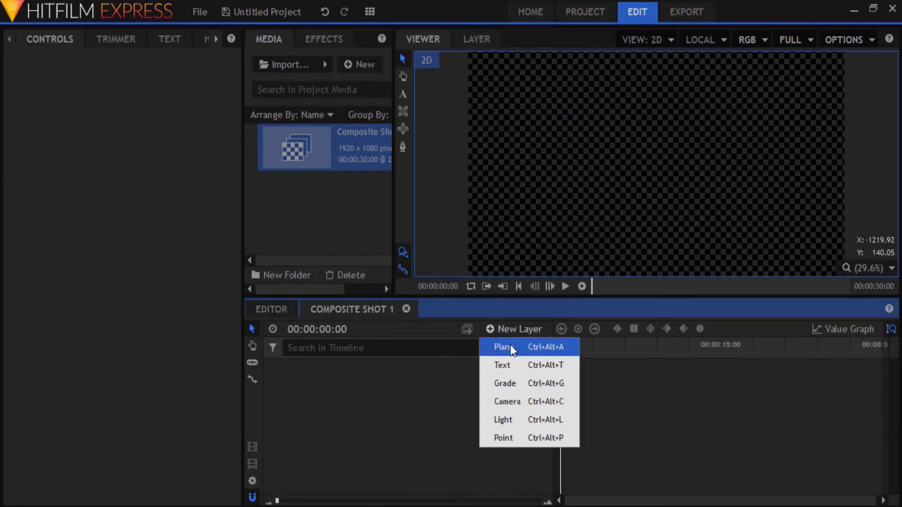
pyautogui.click(510, 345)
pyautogui.write('Laser Bol')
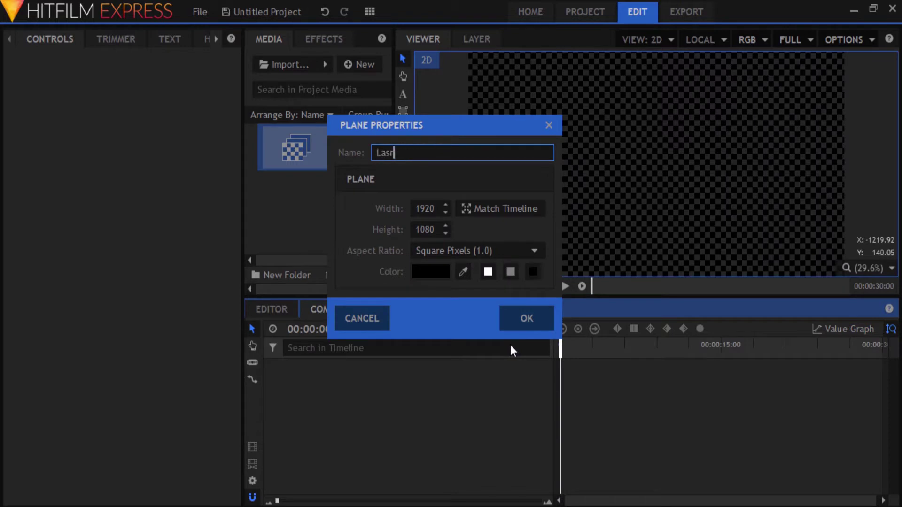
pyautogui.write('t')
pyautogui.click(487, 275)
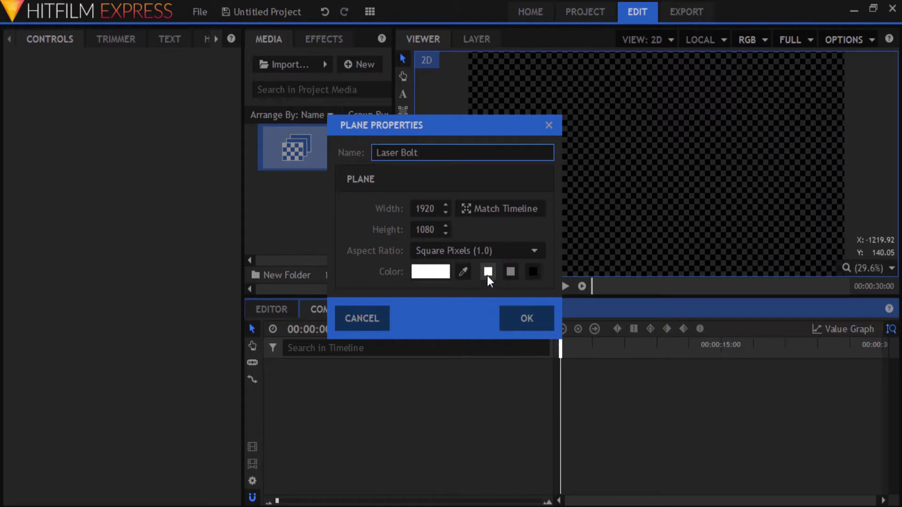
pyautogui.click(515, 318)
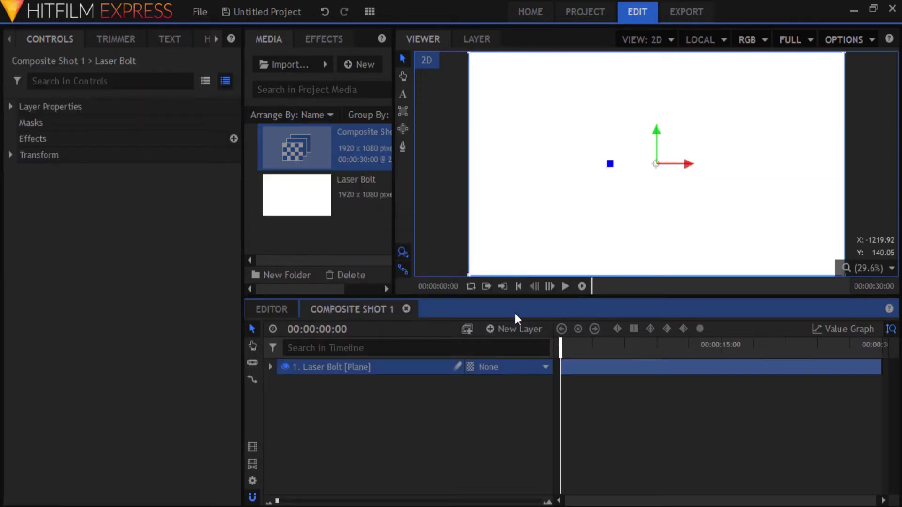
# Draw a thin horizontal rectangle mask and reshape its ends into pointed curved tips.
pyautogui.click(402, 113)
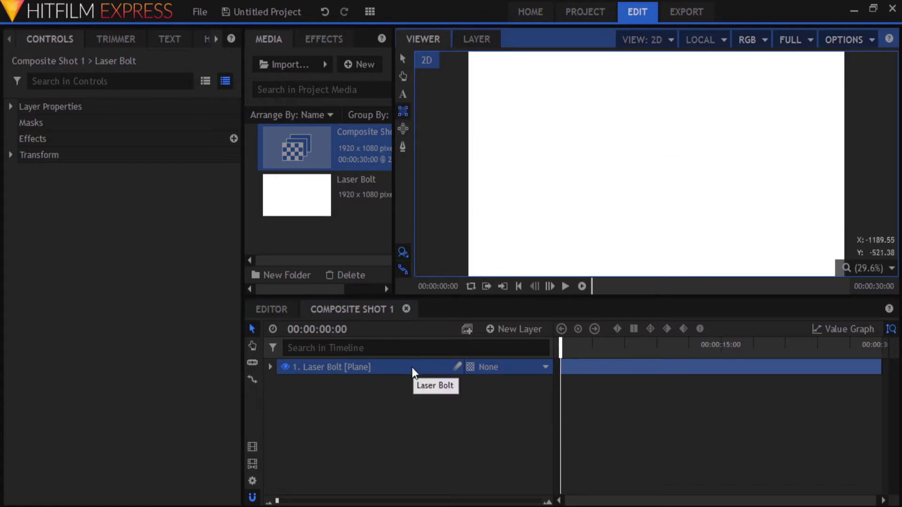
pyautogui.moveTo(568, 143); pyautogui.dragTo(740, 161)
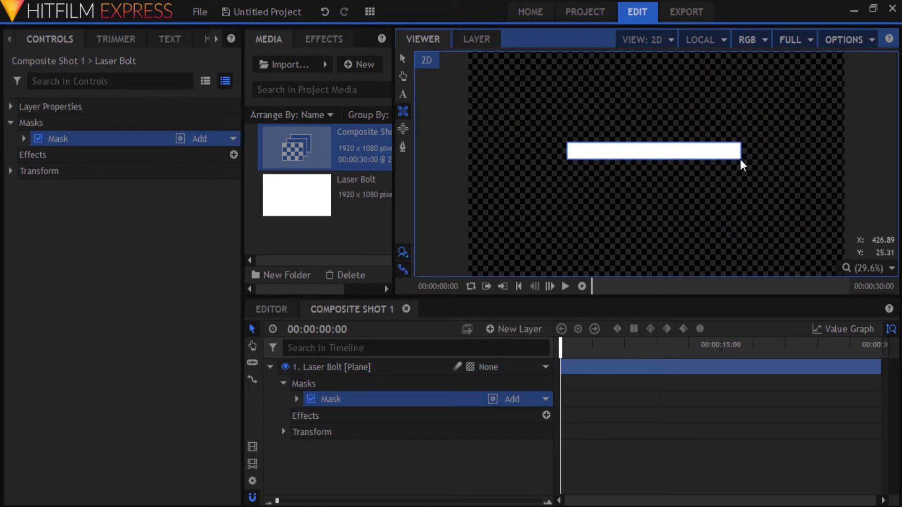
pyautogui.click(406, 148)
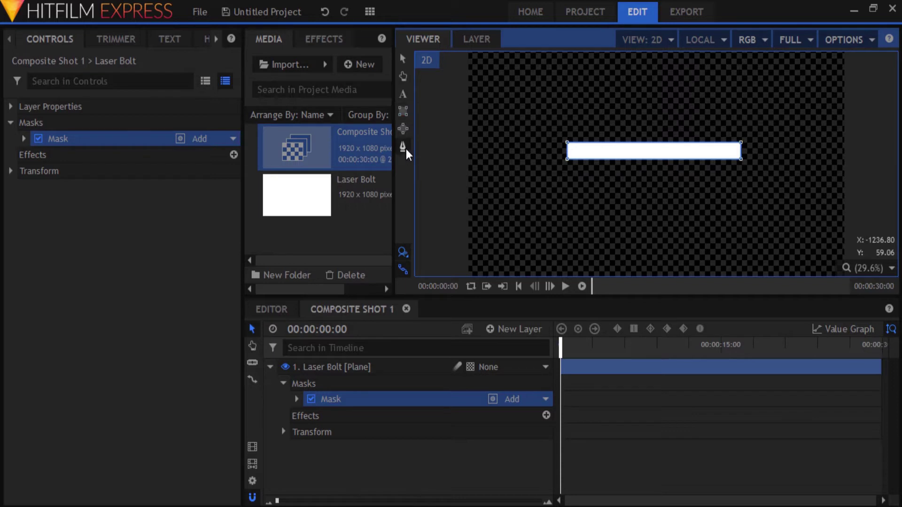
pyautogui.rightClick(567, 160)
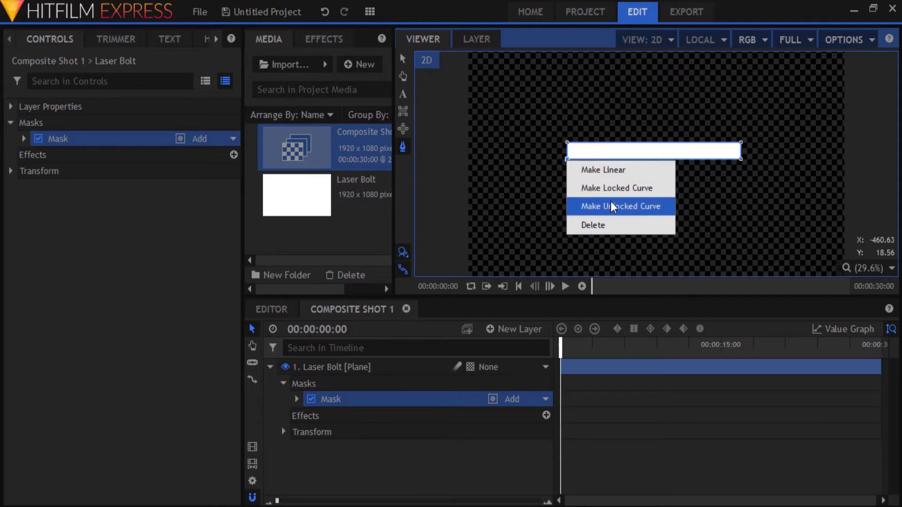
pyautogui.click(592, 207)
pyautogui.rightClick(741, 143)
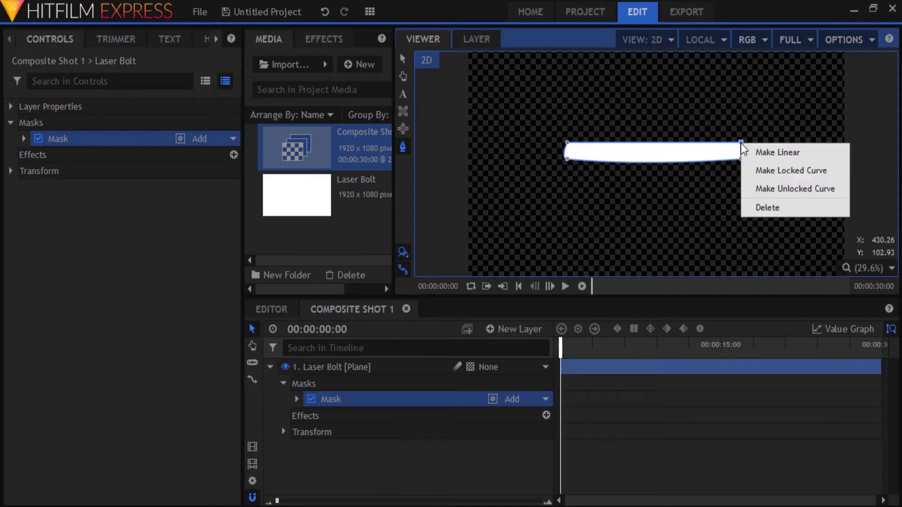
pyautogui.click(775, 186)
pyautogui.moveTo(662, 141); pyautogui.dragTo(662, 142)
pyautogui.moveTo(568, 159); pyautogui.dragTo(502, 151)
pyautogui.click(747, 144)
pyautogui.moveTo(749, 144); pyautogui.dragTo(804, 149)
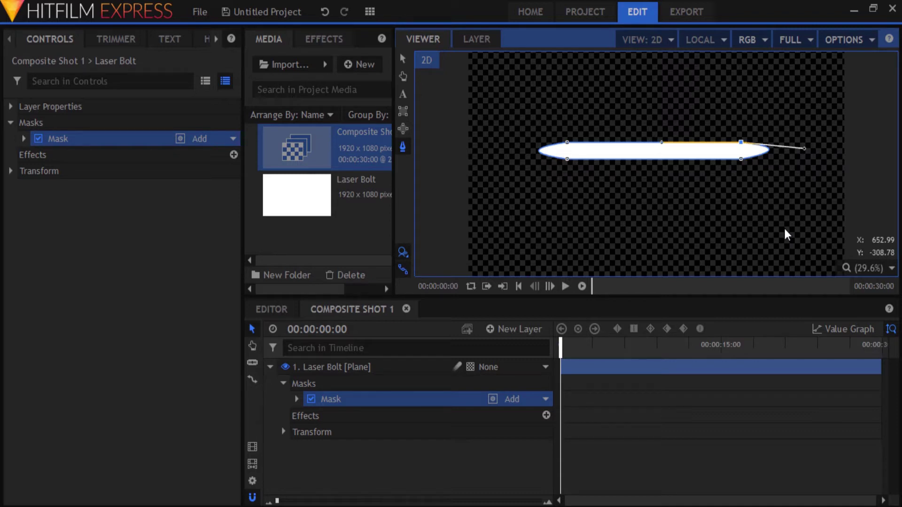
# Set the mask's Feather Strength to 20 px.
pyautogui.click(296, 399)
pyautogui.click(309, 416)
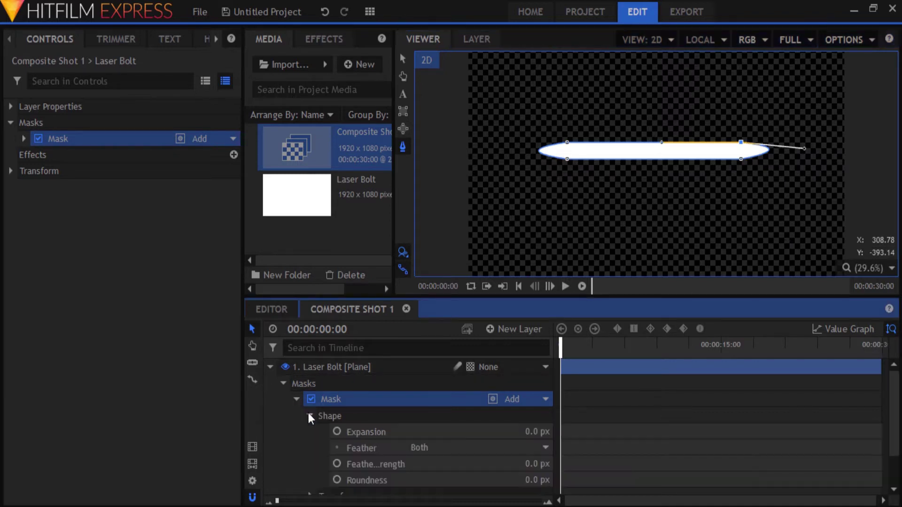
pyautogui.scroll(-2, 309, 413)
pyautogui.moveTo(536, 423); pyautogui.dragTo(512, 394)
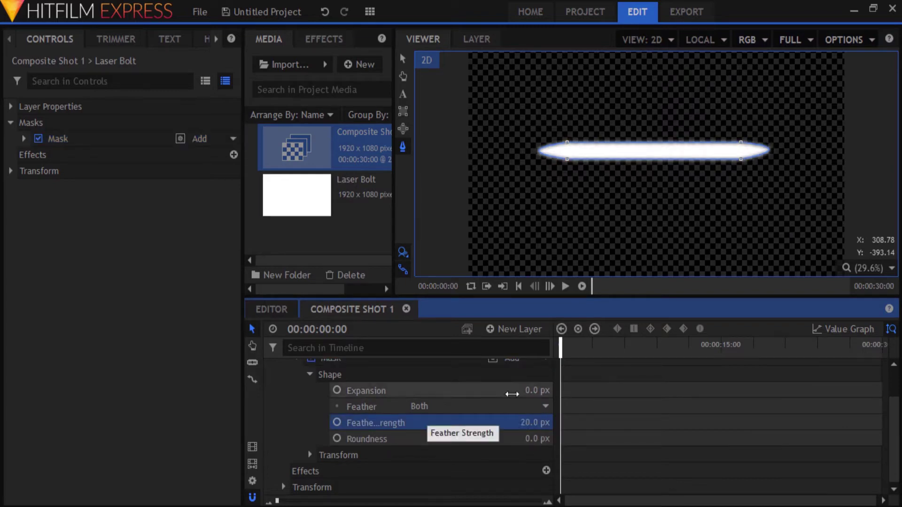
pyautogui.click(518, 255)
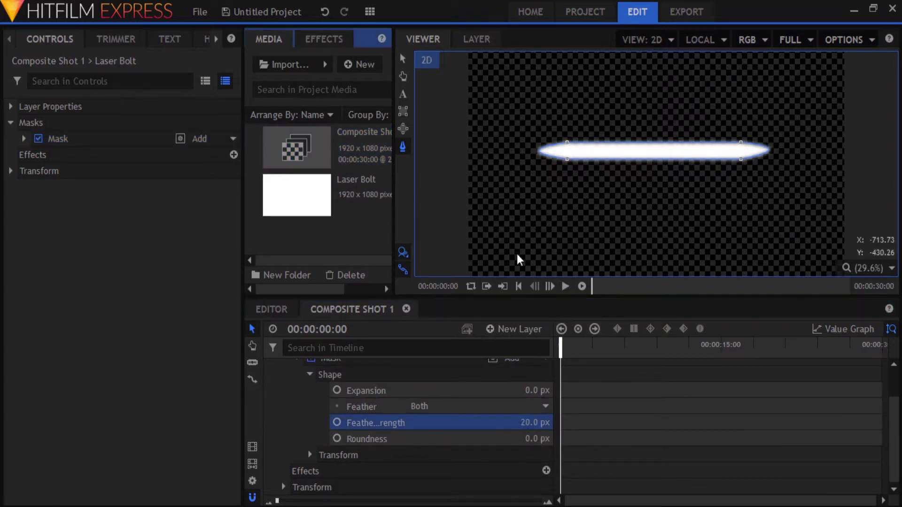
# Search the effects for 'neon' and apply Neon Glow to the Laser Bolt layer.
pyautogui.click(329, 42)
pyautogui.click(333, 62)
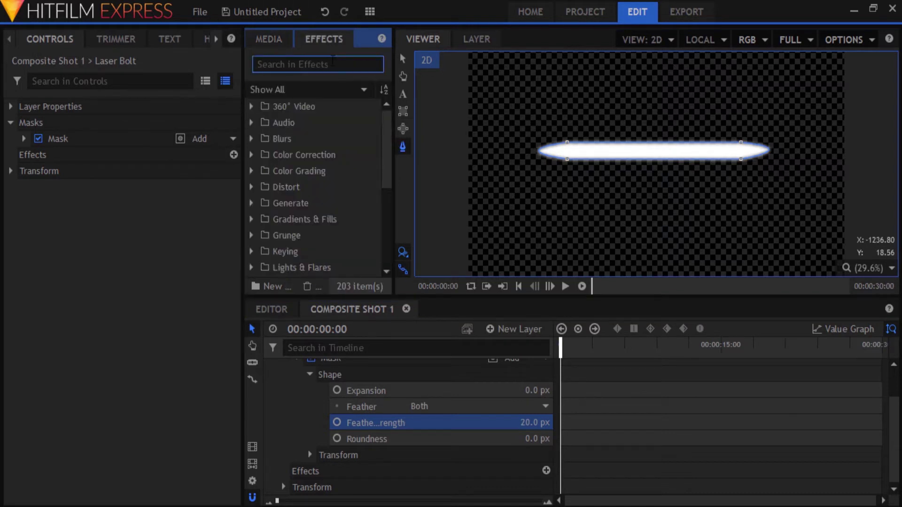
pyautogui.write('no')
pyautogui.press('BackSpace')
pyautogui.write('eon')
pyautogui.moveTo(306, 188); pyautogui.dragTo(330, 370)
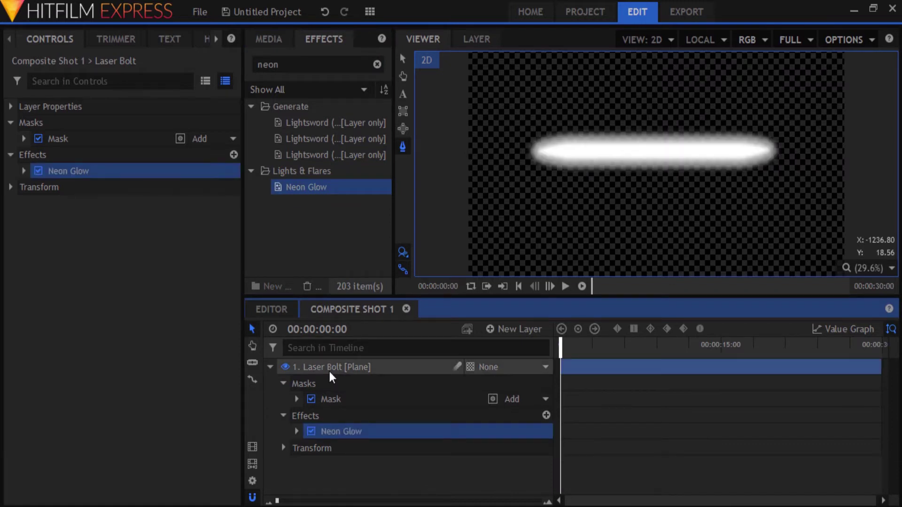
pyautogui.click(272, 371)
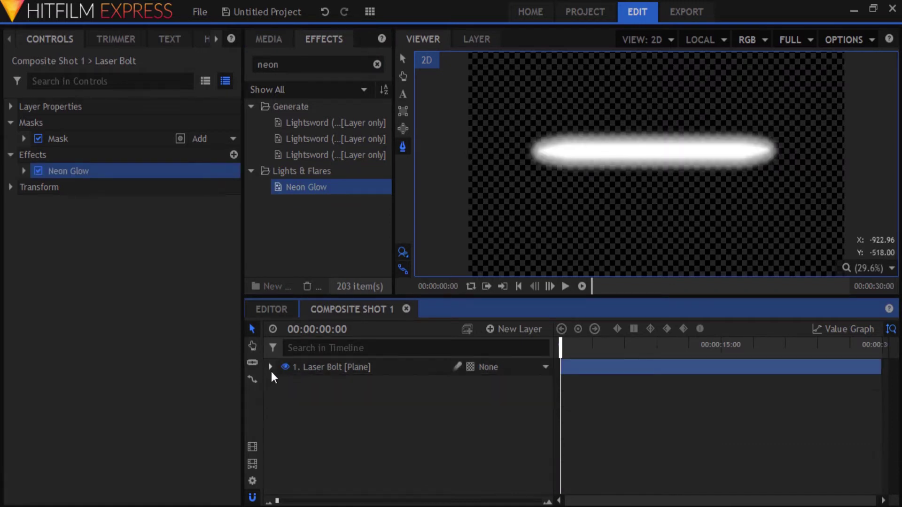
# Set the Neon Glow intensity to 1.0 and its colour to green.
pyautogui.click(22, 171)
pyautogui.click(229, 187)
pyautogui.write('1')
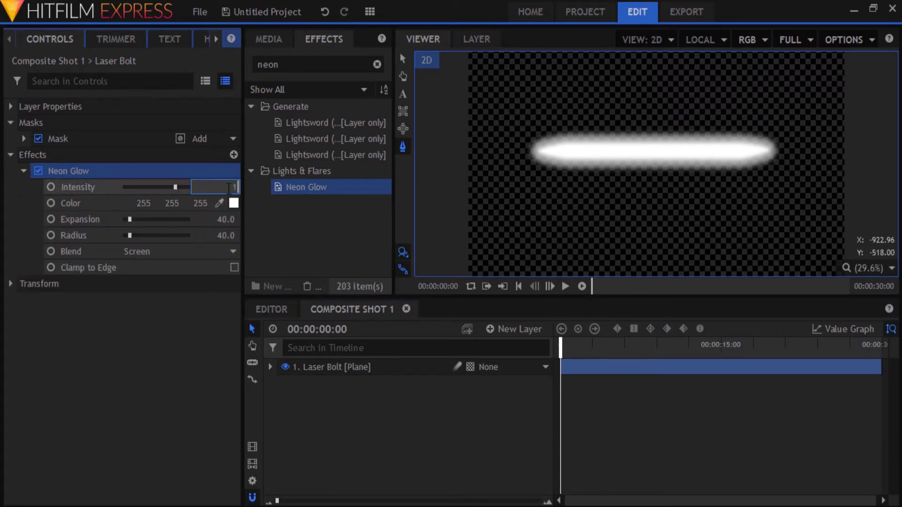
pyautogui.press('Return')
pyautogui.click(233, 203)
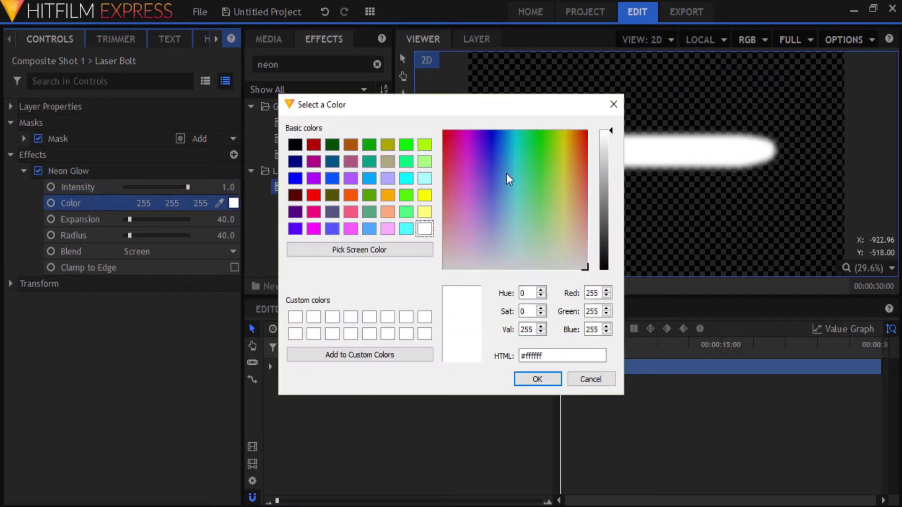
pyautogui.click(540, 129)
pyautogui.click(540, 378)
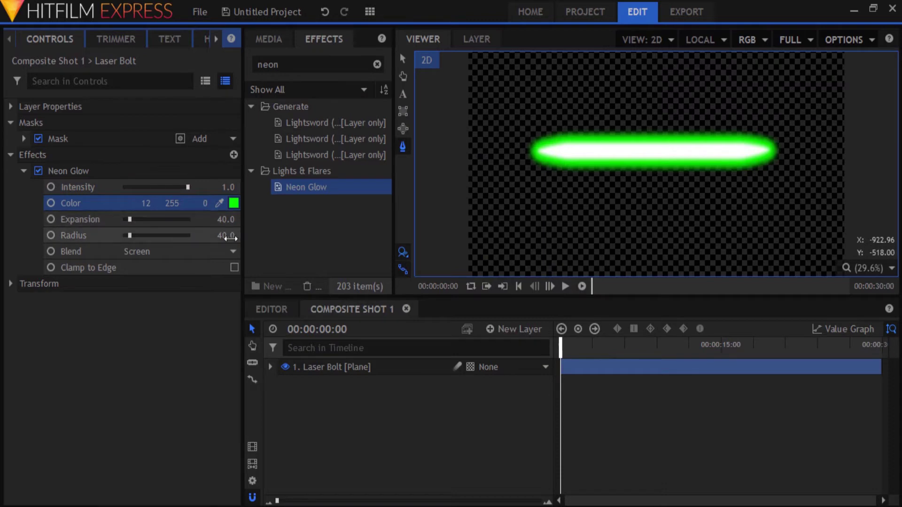
# Set the Neon Glow radius to 100.
pyautogui.click(229, 239)
pyautogui.write('0')
pyautogui.press('Return')
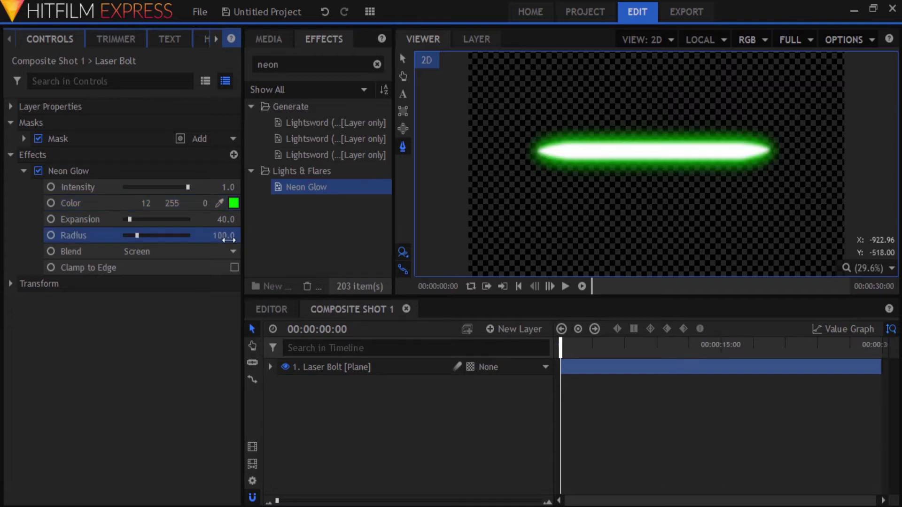
pyautogui.click(24, 172)
pyautogui.click(307, 64)
pyautogui.press('BackSpace')
pyautogui.press('BackSpace')
pyautogui.press('BackSpace')
pyautogui.press('BackSpace')
# Apply a Blur effect to the Laser Bolt with a 15 px radius.
pyautogui.write('b')
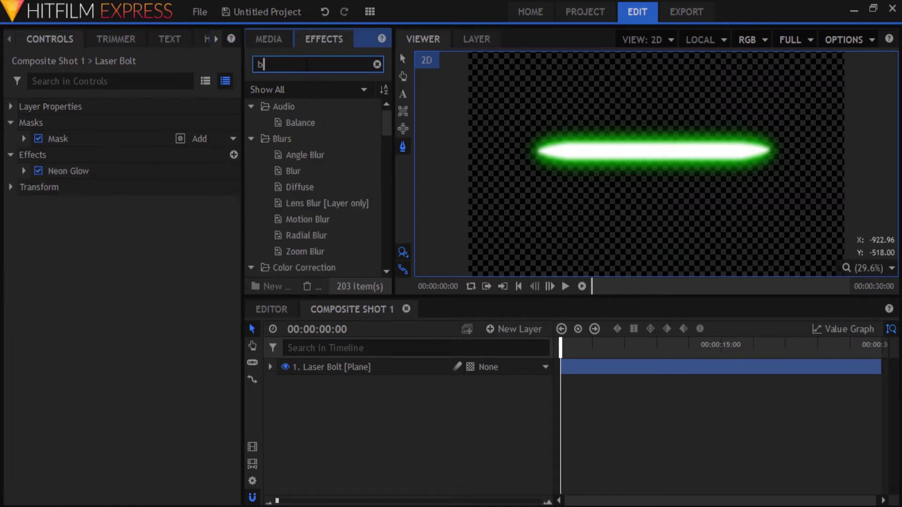
pyautogui.write('lu')
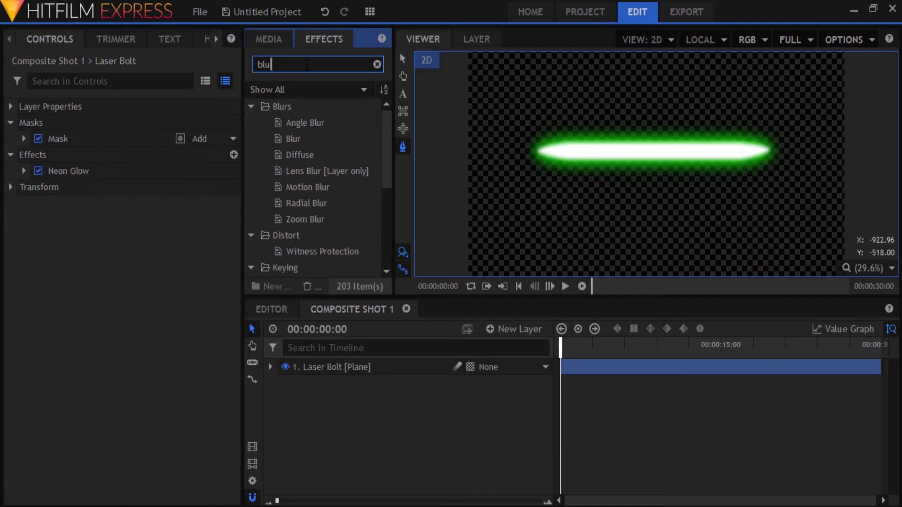
pyautogui.write('r')
pyautogui.moveTo(293, 139); pyautogui.dragTo(176, 181)
pyautogui.click(24, 187)
pyautogui.click(217, 220)
pyautogui.write('15')
pyautogui.press('Return')
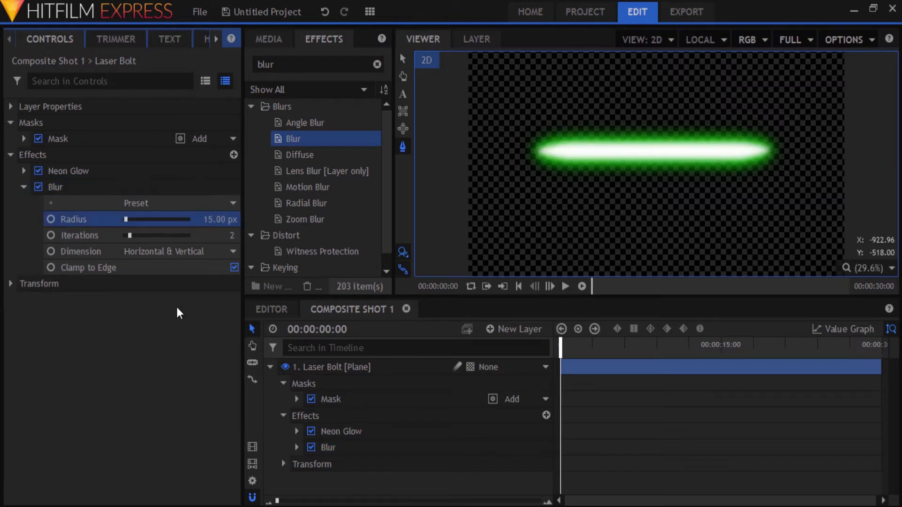
pyautogui.click(23, 187)
# Collapse the effects, masks and layer properties, then go to the Export page.
pyautogui.click(11, 154)
pyautogui.click(10, 122)
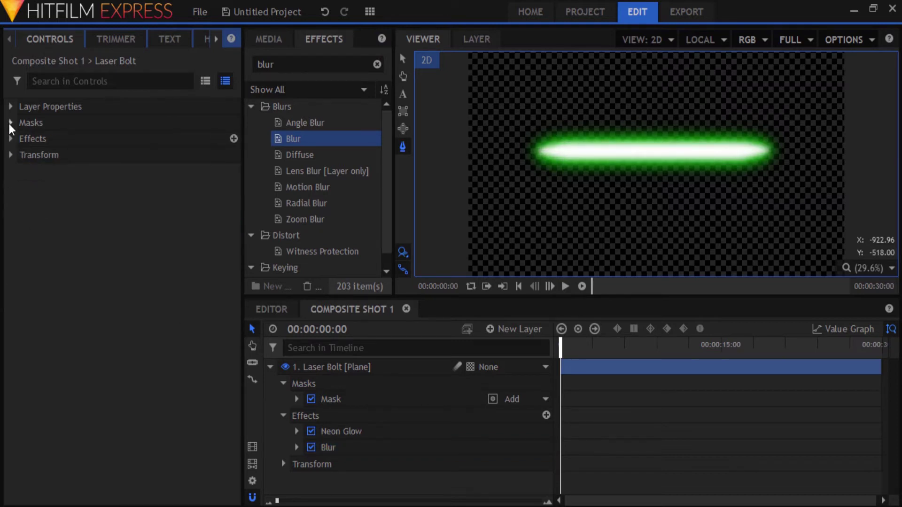
pyautogui.click(271, 367)
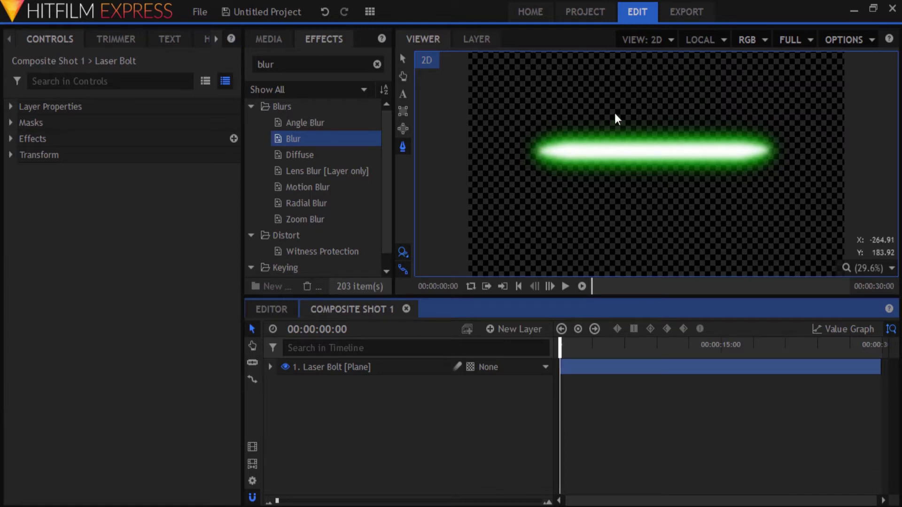
pyautogui.click(679, 13)
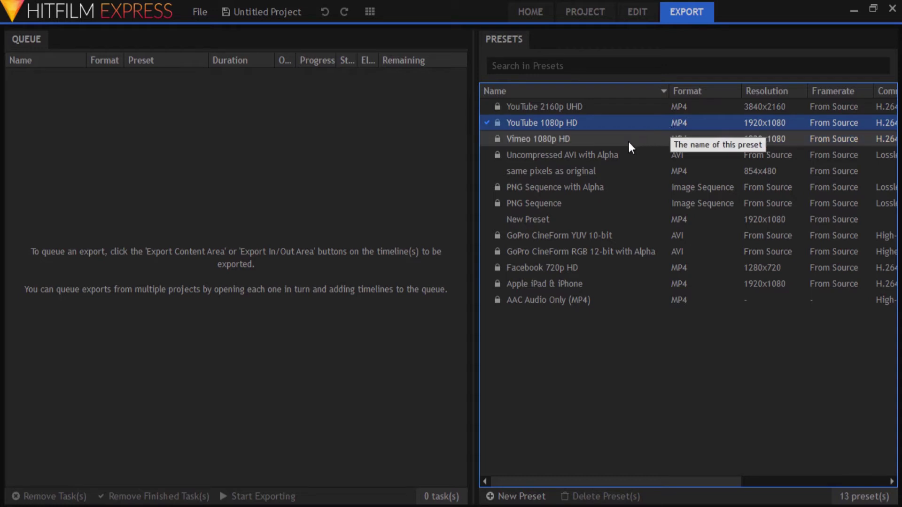
# Export Composite Shot 1 with the PNG Sequence preset and open its output folder.
pyautogui.click(490, 204)
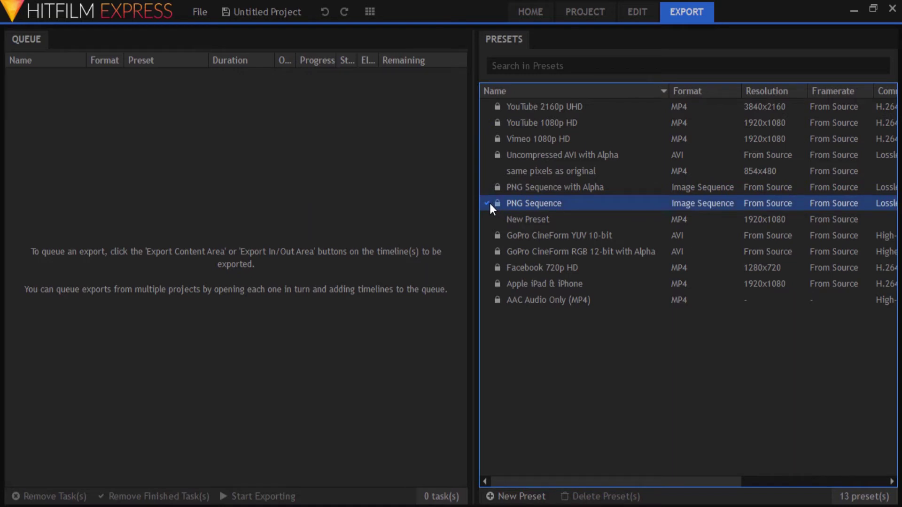
pyautogui.click(634, 13)
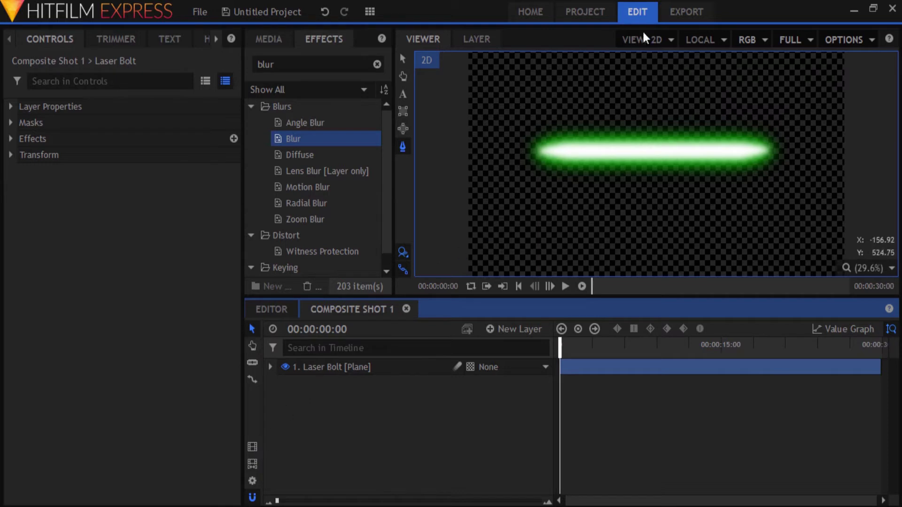
pyautogui.click(675, 10)
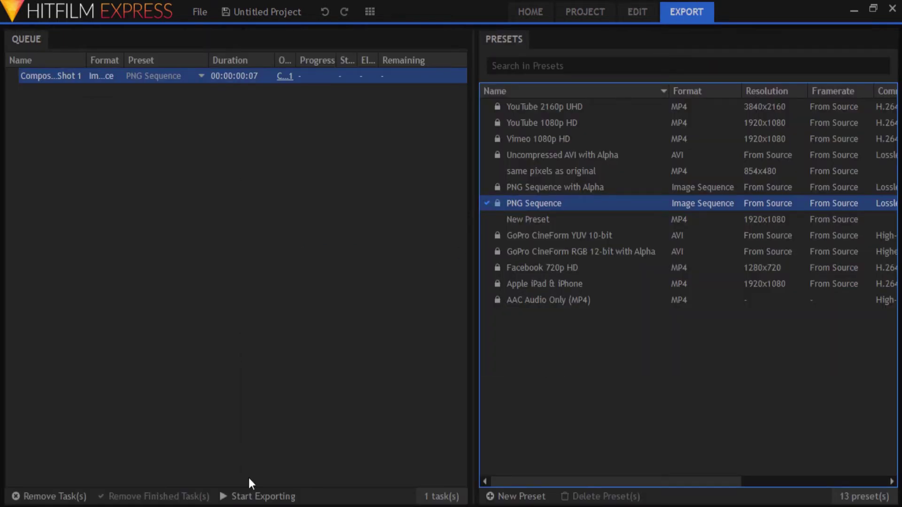
pyautogui.click(250, 496)
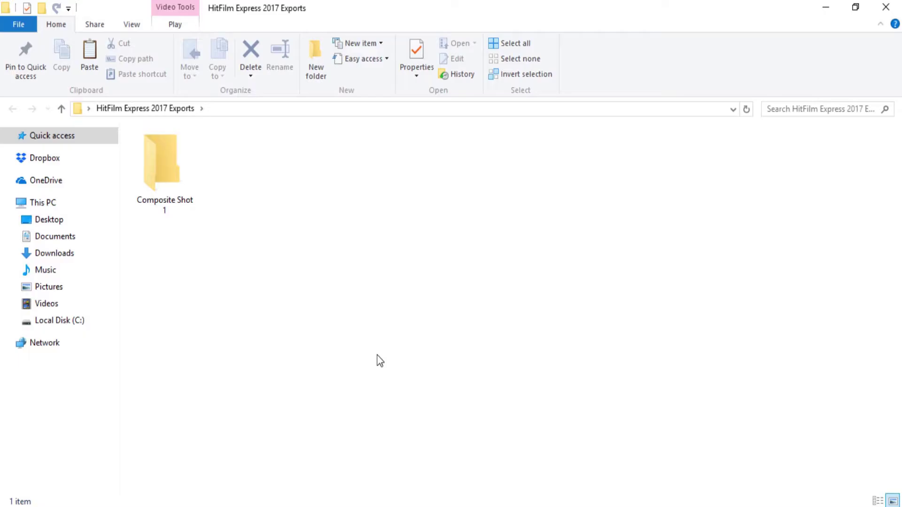
pyautogui.doubleClick(159, 162)
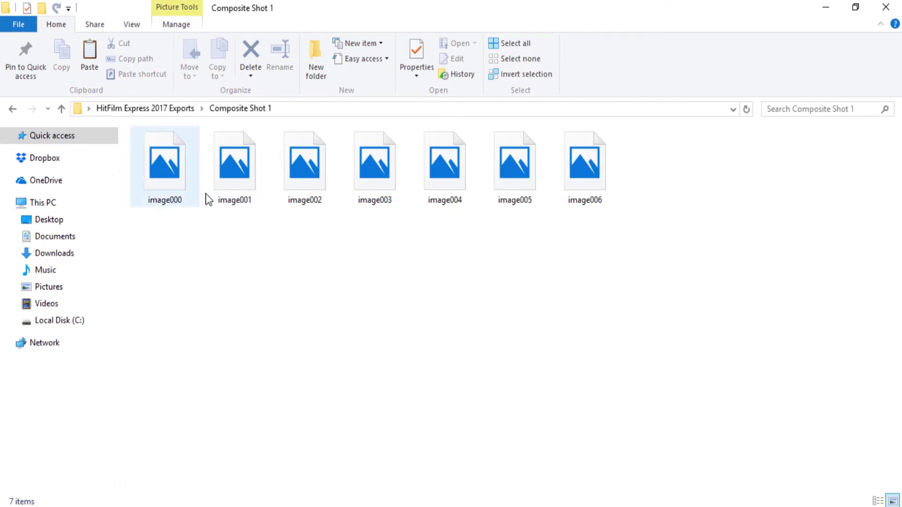
# Delete frames image001–image006 and rename image000 to 'Laser Bolt'.
pyautogui.moveTo(223, 229); pyautogui.dragTo(598, 191)
pyautogui.press('Delete')
pyautogui.click(177, 206)
pyautogui.click(178, 202)
pyautogui.write('Laser Bolt')
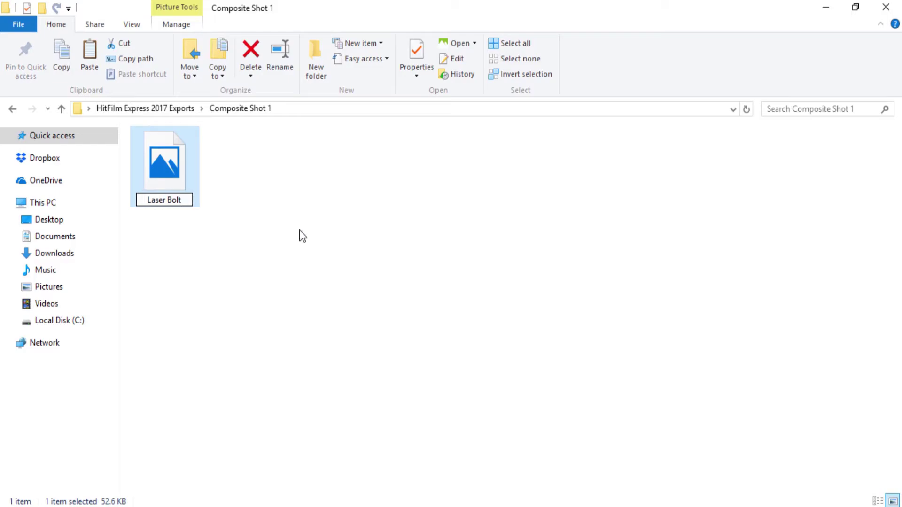
pyautogui.press('Return')
pyautogui.click(302, 235)
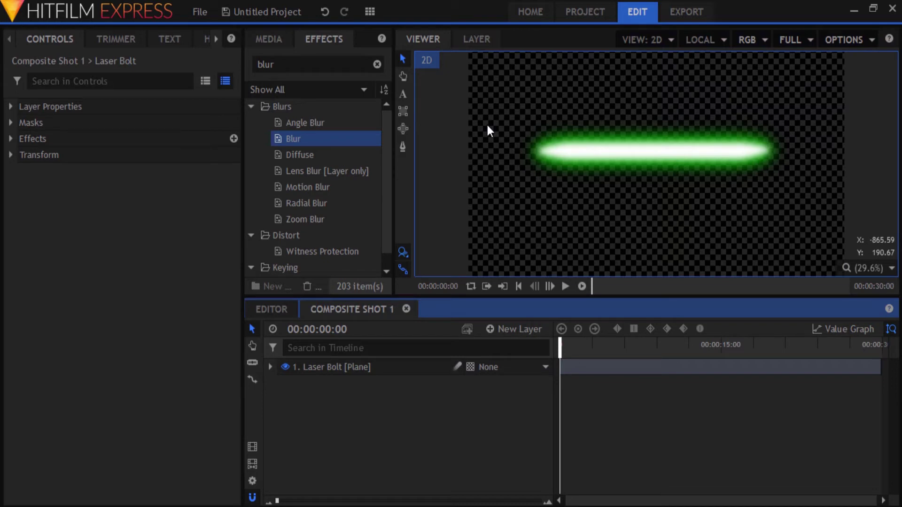
# Set the Laser Bolt layer's blend mode to Screen.
pyautogui.rightClick(397, 364)
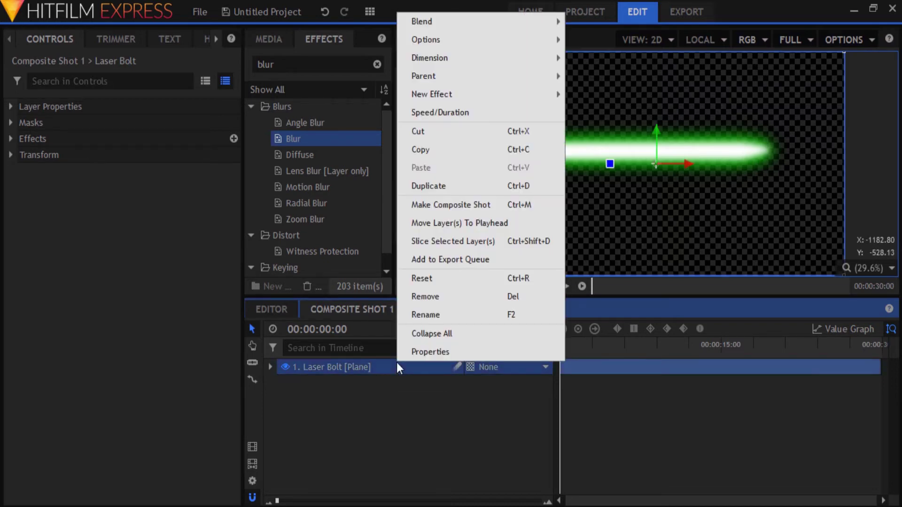
pyautogui.moveTo(476, 23)
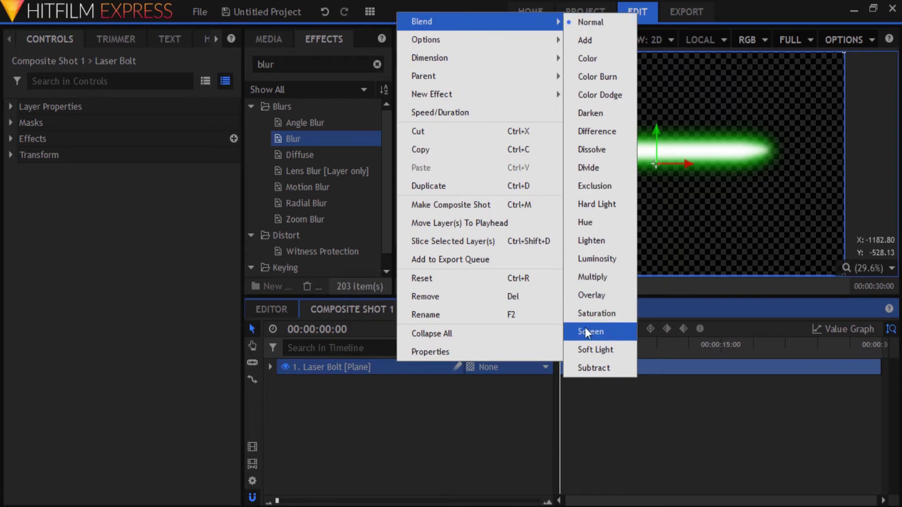
pyautogui.click(611, 330)
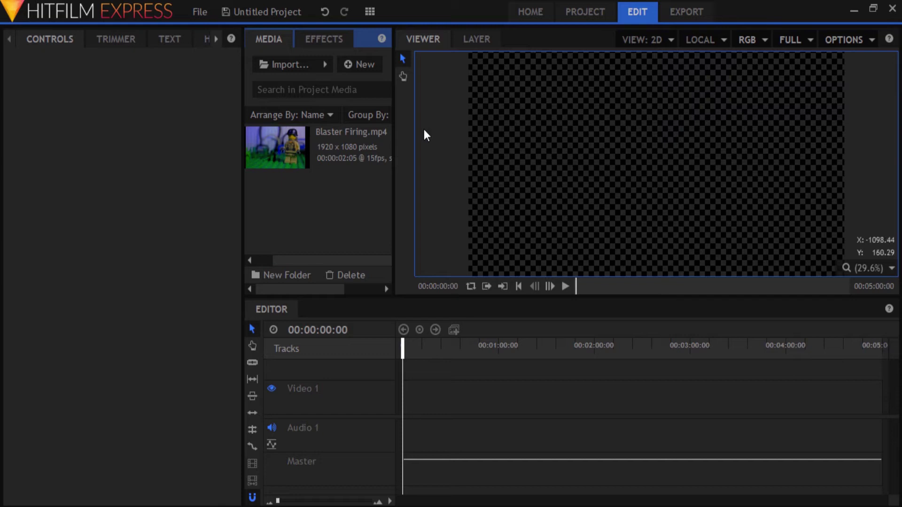
# Make a composite shot from Blaster Firing.mp4 and move the playhead to the muzzle flash.
pyautogui.click(295, 150)
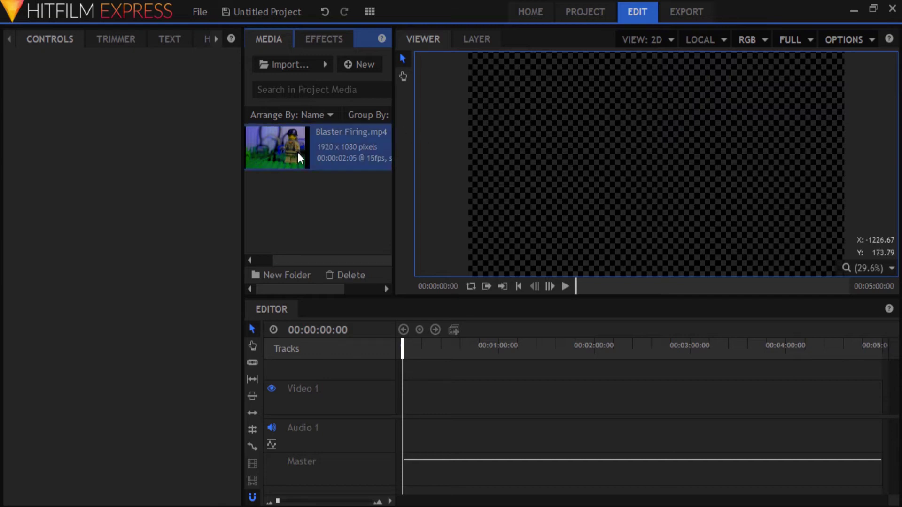
pyautogui.rightClick(297, 154)
pyautogui.click(342, 345)
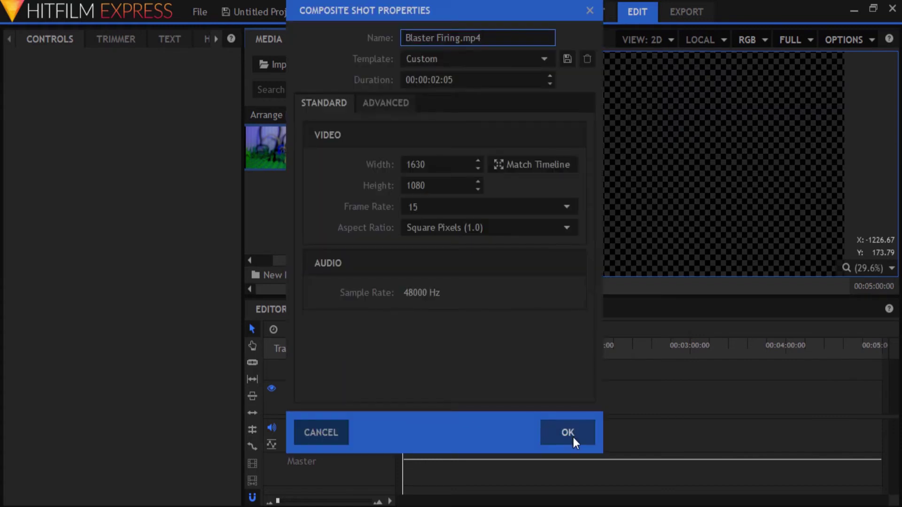
pyautogui.click(573, 438)
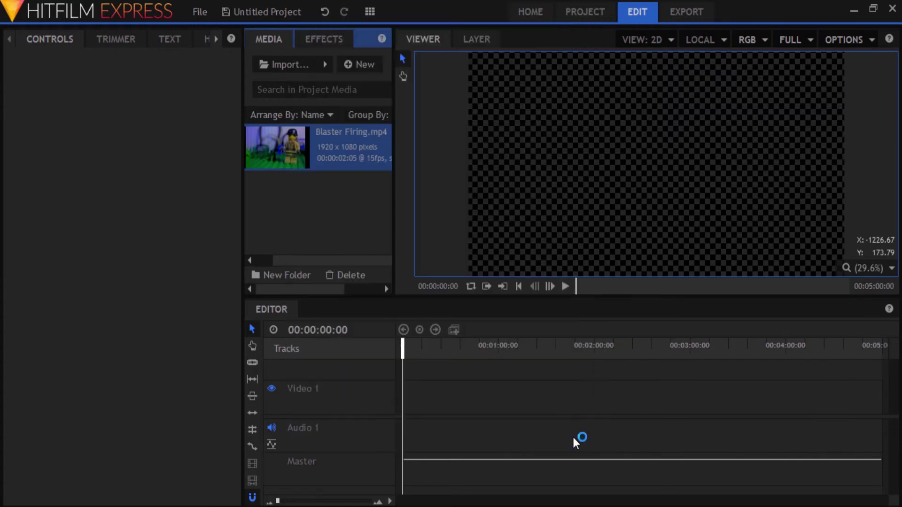
pyautogui.moveTo(561, 344); pyautogui.dragTo(762, 337)
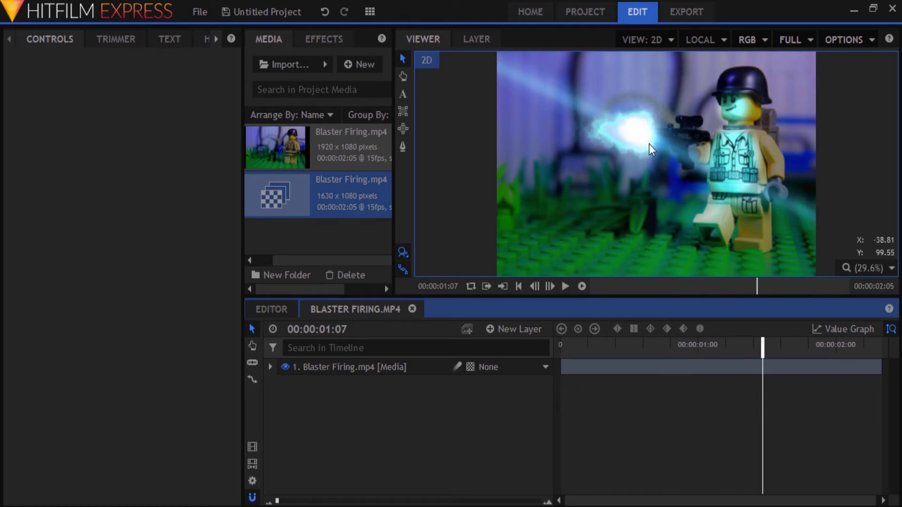
# Import the Laser Bolt image and place it on the timeline above the clip.
pyautogui.click(324, 64)
pyautogui.click(324, 83)
pyautogui.click(176, 119)
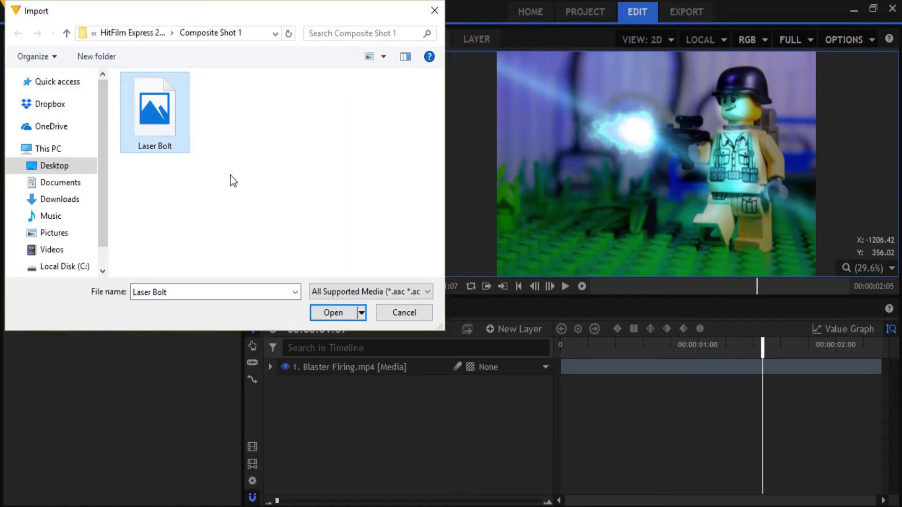
pyautogui.click(325, 314)
pyautogui.moveTo(296, 230); pyautogui.dragTo(343, 364)
# Set the Laser Bolt.png layer's blend mode to Add.
pyautogui.rightClick(343, 365)
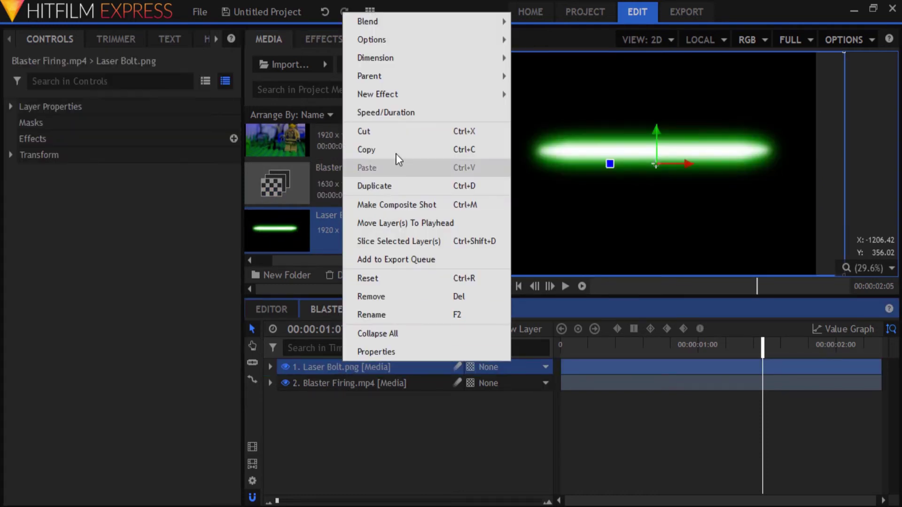
pyautogui.moveTo(441, 25)
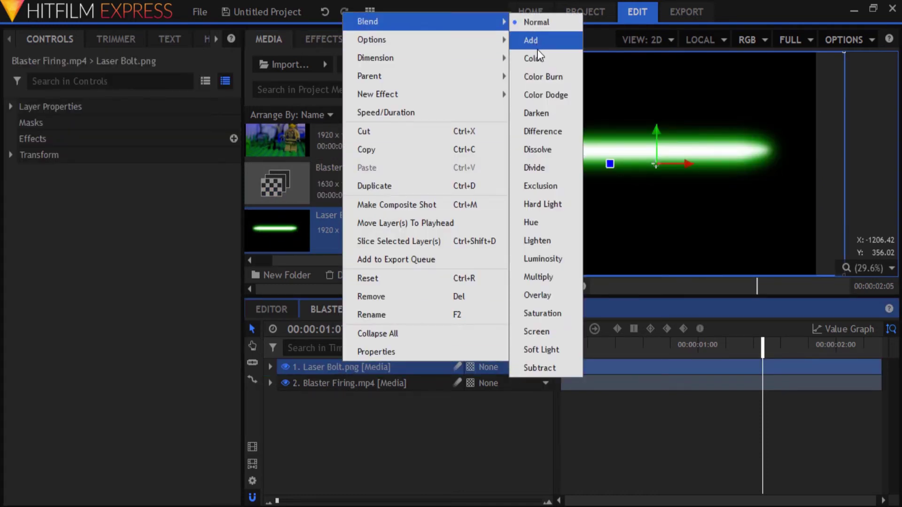
pyautogui.click(545, 331)
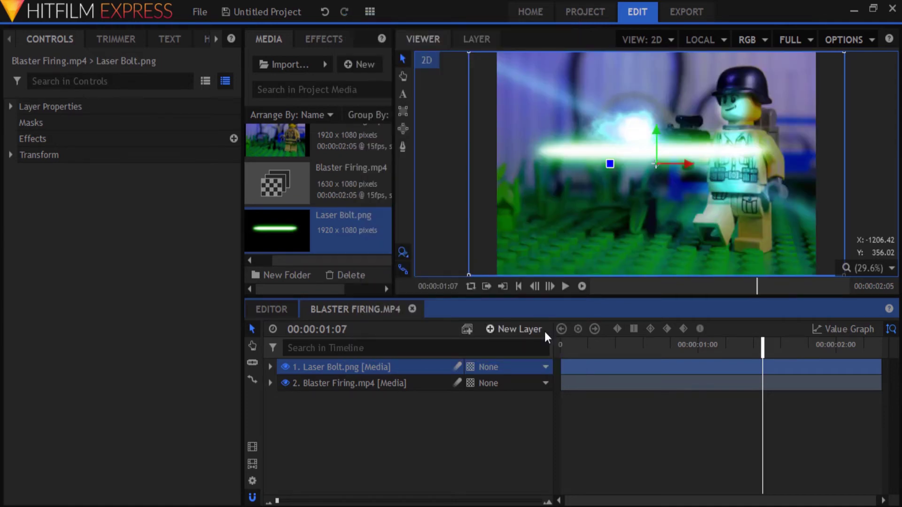
# Search effects for 'glow' and shift the Laser Bolt layer to start at 00:00:01:06.
pyautogui.click(324, 39)
pyautogui.click(344, 63)
pyautogui.write('glow')
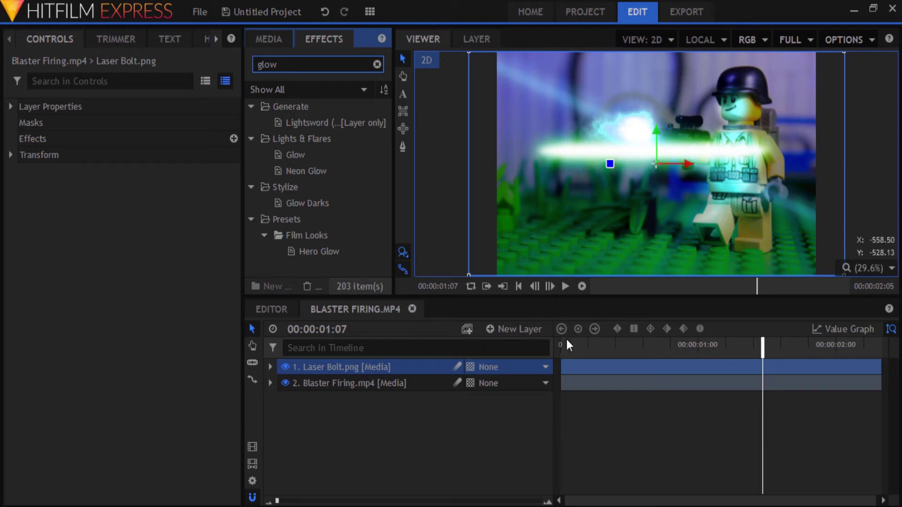
pyautogui.moveTo(560, 366); pyautogui.dragTo(761, 369)
# Shrink, tilt and move the laser bolt so it emerges from the blaster muzzle.
pyautogui.scroll(-2, 672, 171)
pyautogui.moveTo(672, 172); pyautogui.dragTo(633, 148)
pyautogui.moveTo(709, 212); pyautogui.dragTo(607, 113)
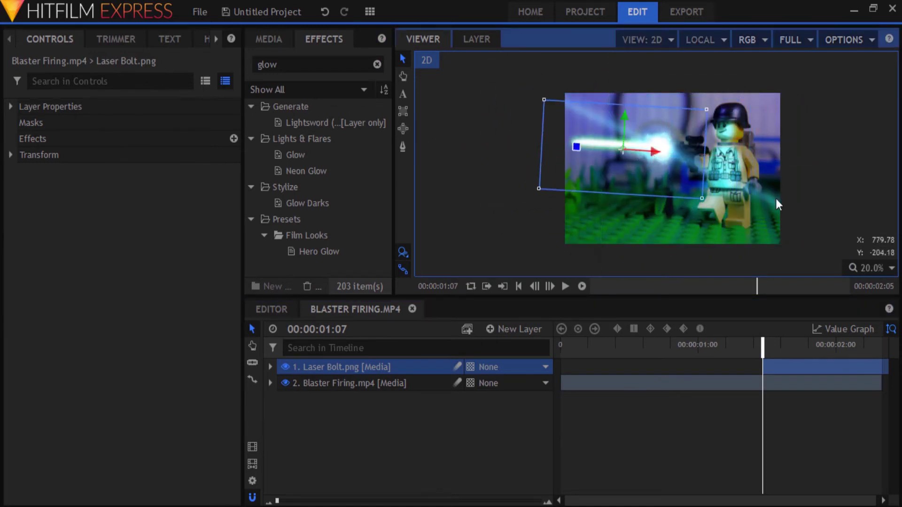
pyautogui.moveTo(700, 157); pyautogui.dragTo(728, 162)
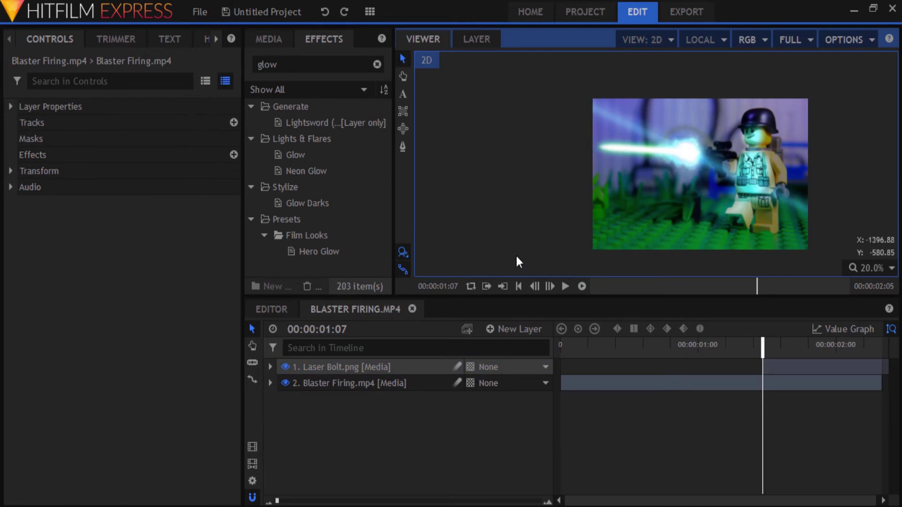
# Keyframe the Laser Bolt's position and scale, then move it far left off-frame by 00:00:01:09.
pyautogui.click(272, 370)
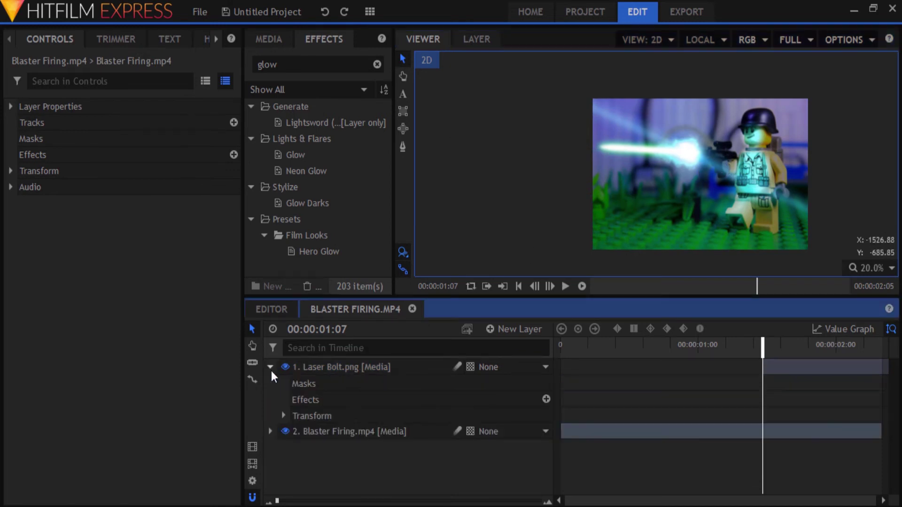
pyautogui.click(284, 416)
pyautogui.scroll(-1, 350, 419)
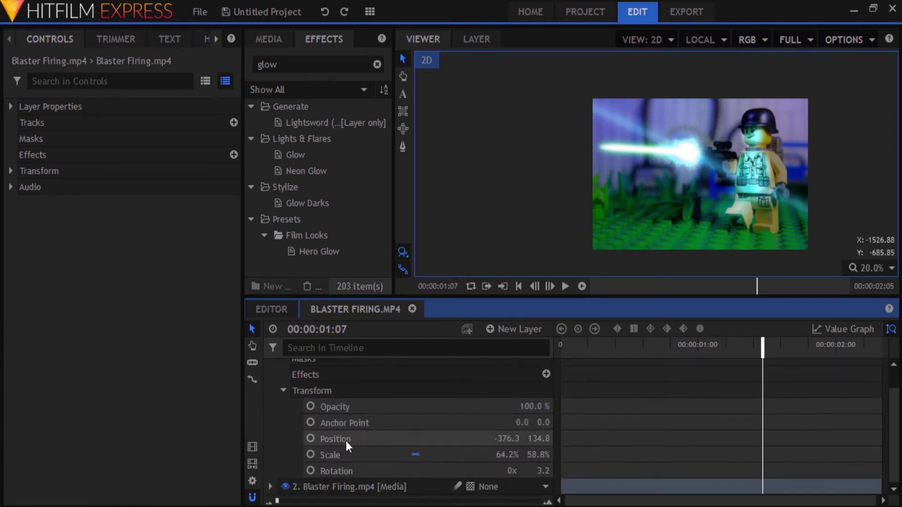
pyautogui.click(310, 438)
pyautogui.click(312, 454)
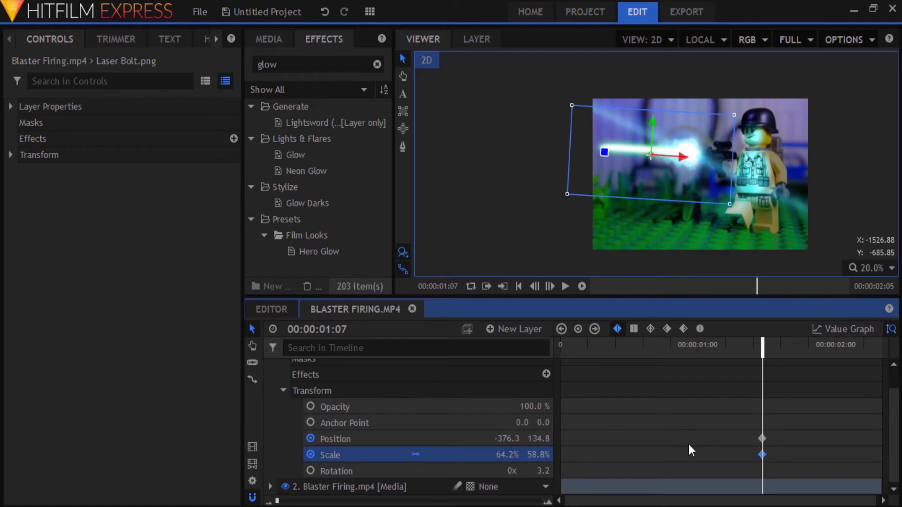
pyautogui.press('Right')
pyautogui.press('Right')
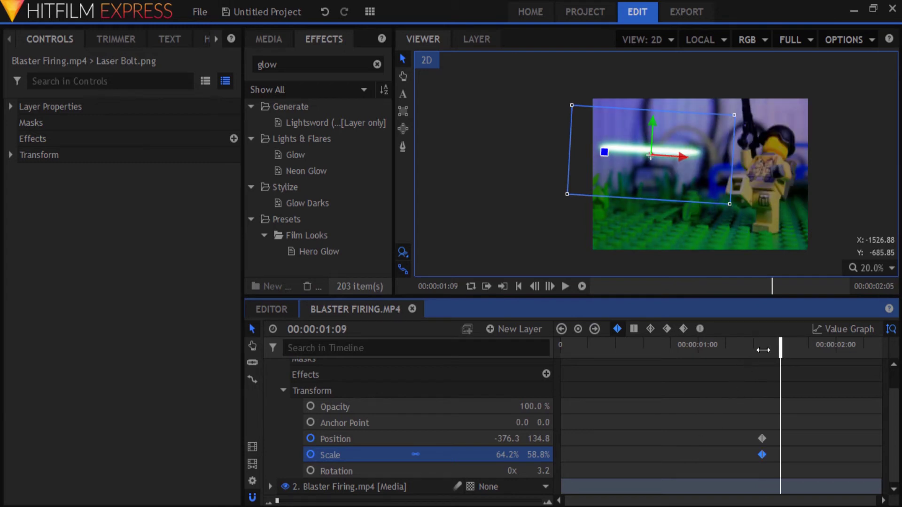
pyautogui.moveTo(678, 156); pyautogui.dragTo(563, 151)
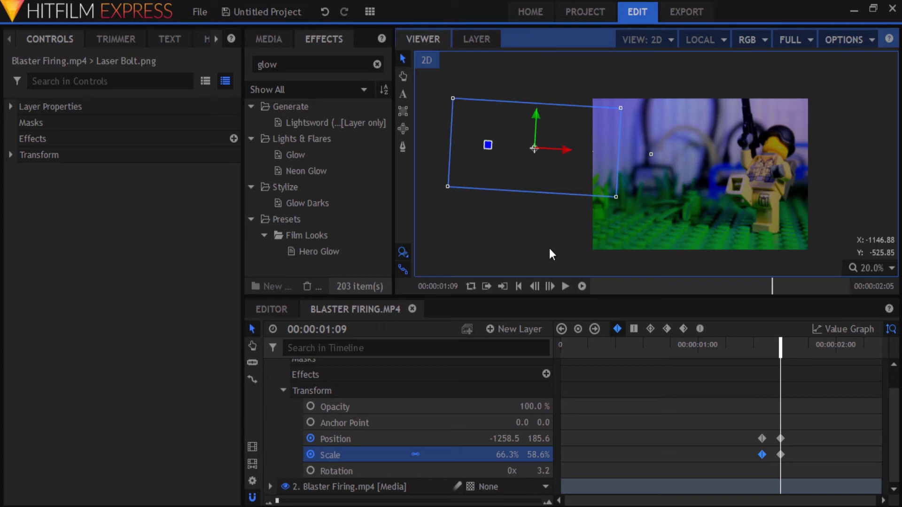
# Undo the last change and enlarge the laser bolt at its second keyframe.
pyautogui.hotkey('ctrl', 'z')
pyautogui.moveTo(616, 198); pyautogui.dragTo(613, 190)
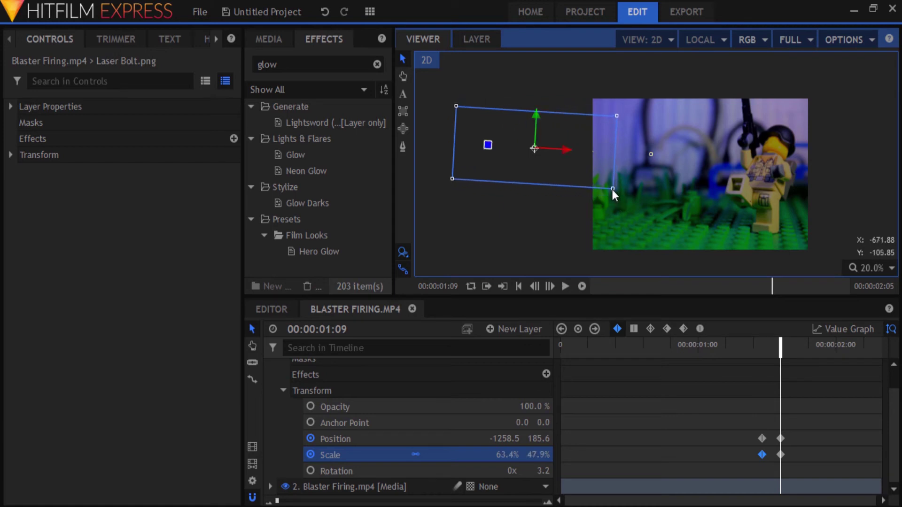
pyautogui.moveTo(613, 190)
pyautogui.mouseDown()
pyautogui.moveTo(631, 208)
pyautogui.moveTo(621, 196)
pyautogui.mouseUp()
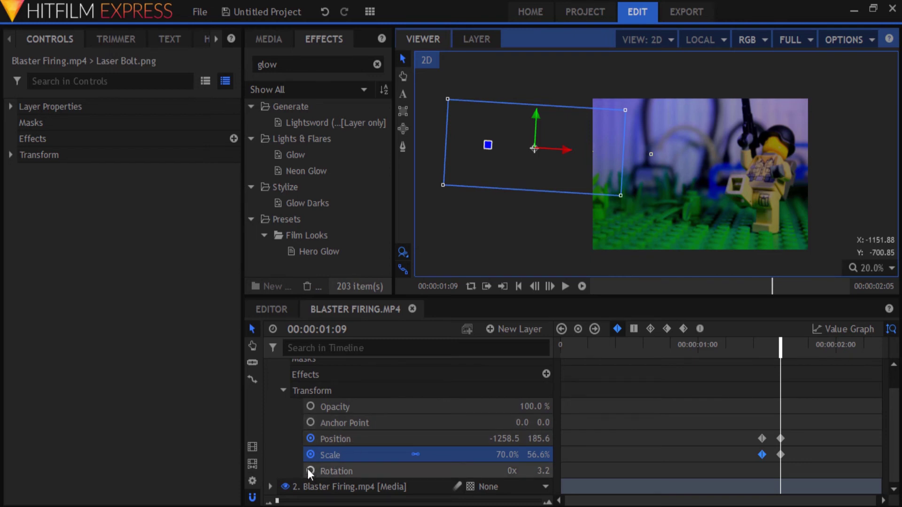
# Tilt the bolt clockwise to Rotation 8.7 and return the playhead to 00:00:01:07.
pyautogui.moveTo(488, 146); pyautogui.dragTo(488, 140)
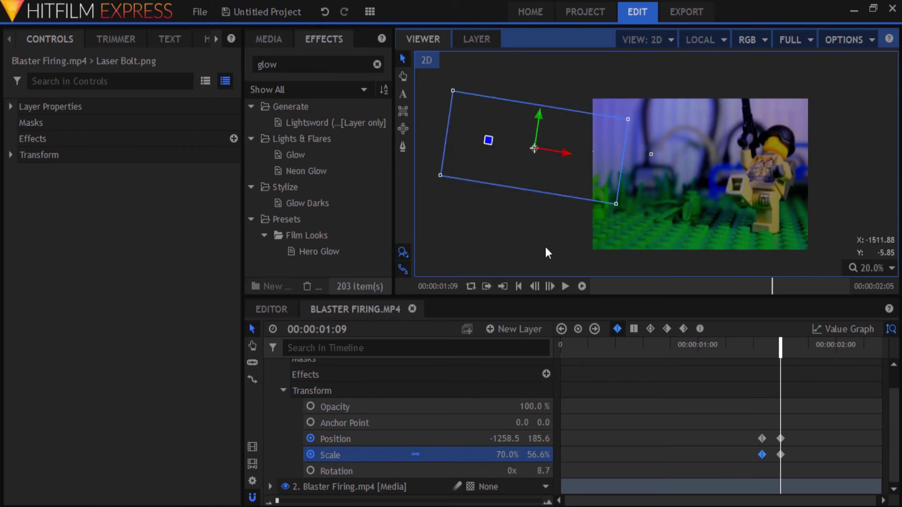
pyautogui.moveTo(780, 346); pyautogui.dragTo(763, 345)
pyautogui.click(725, 268)
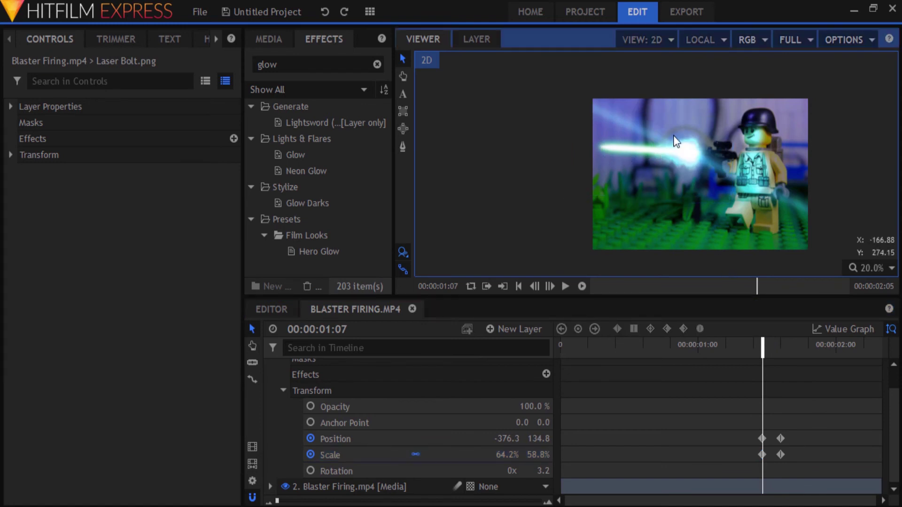
# Search the effects for 'hue' and apply Hue Shift to the Laser Bolt.png layer.
pyautogui.click(682, 154)
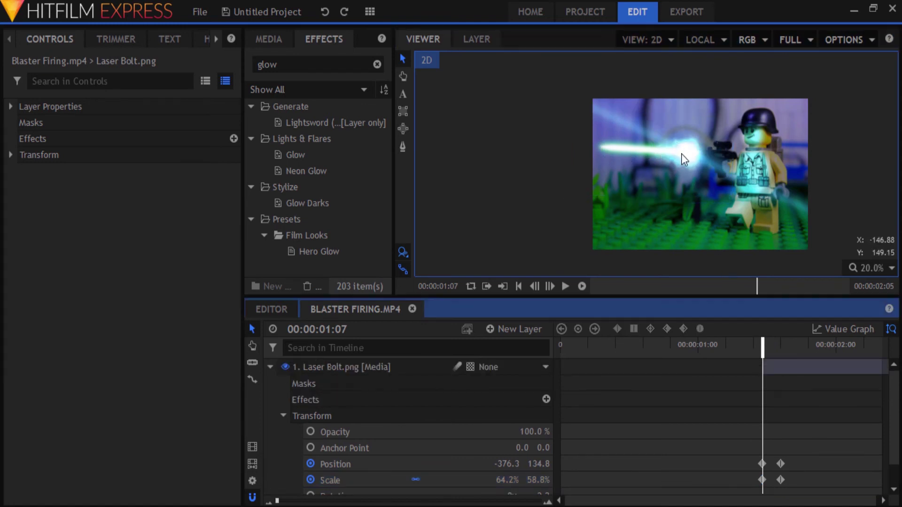
pyautogui.click(300, 61)
pyautogui.press('BackSpace')
pyautogui.press('BackSpace')
pyautogui.press('BackSpace')
pyautogui.press('BackSpace')
pyautogui.write('hue')
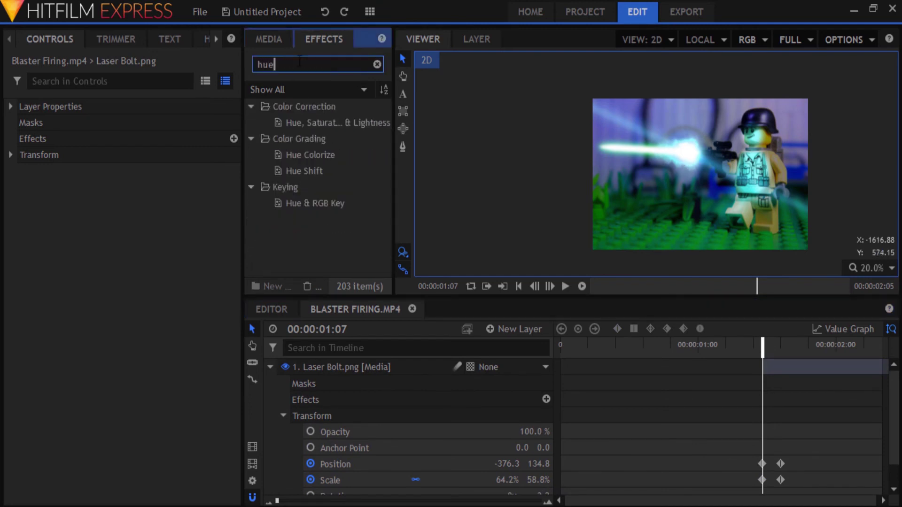
pyautogui.moveTo(302, 171); pyautogui.dragTo(360, 371)
# Set the Hue Shift to 60.0° so the green bolt turns bluish-white.
pyautogui.click(282, 430)
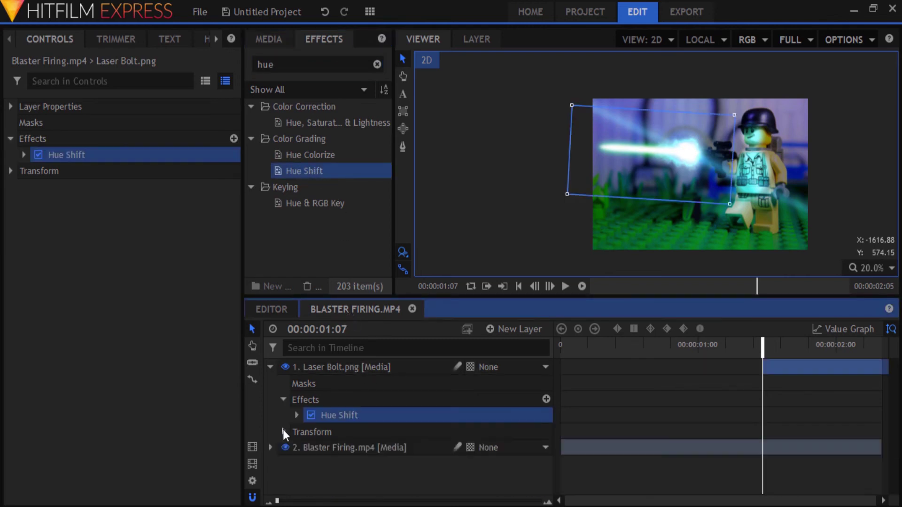
pyautogui.click(271, 368)
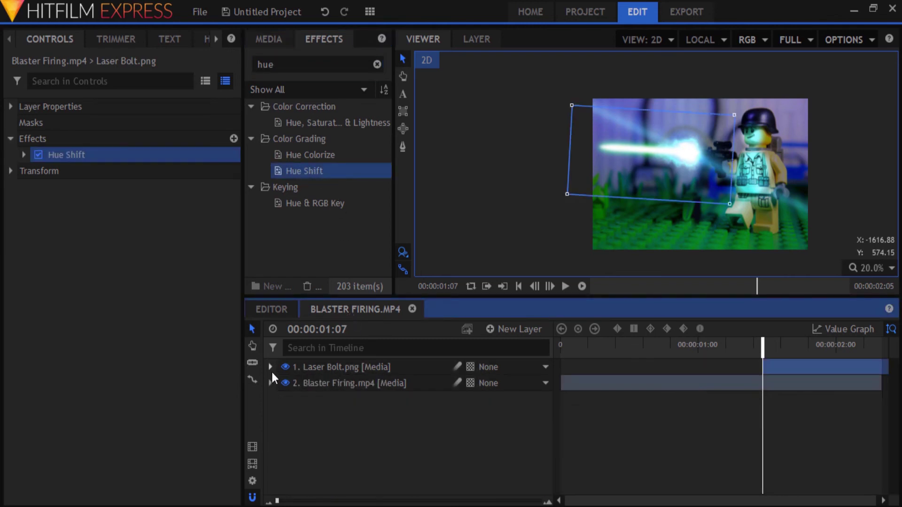
pyautogui.click(23, 155)
pyautogui.moveTo(132, 189); pyautogui.dragTo(137, 192)
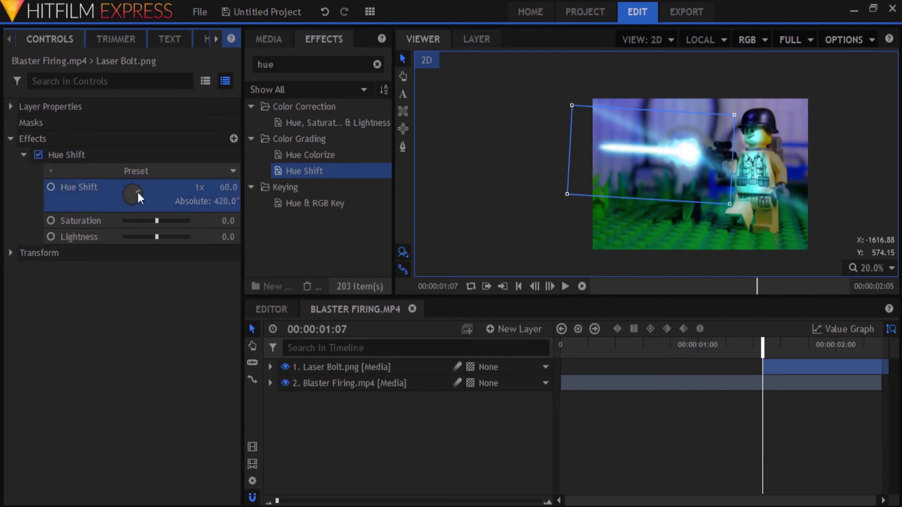
# Enable the Motion Blur switch on the Laser Bolt.png timeline row.
pyautogui.click(425, 373)
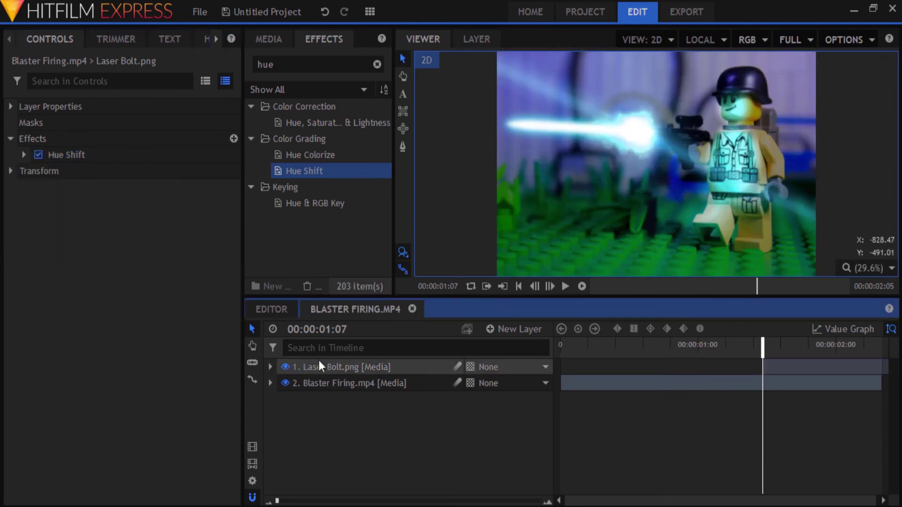
pyautogui.click(457, 368)
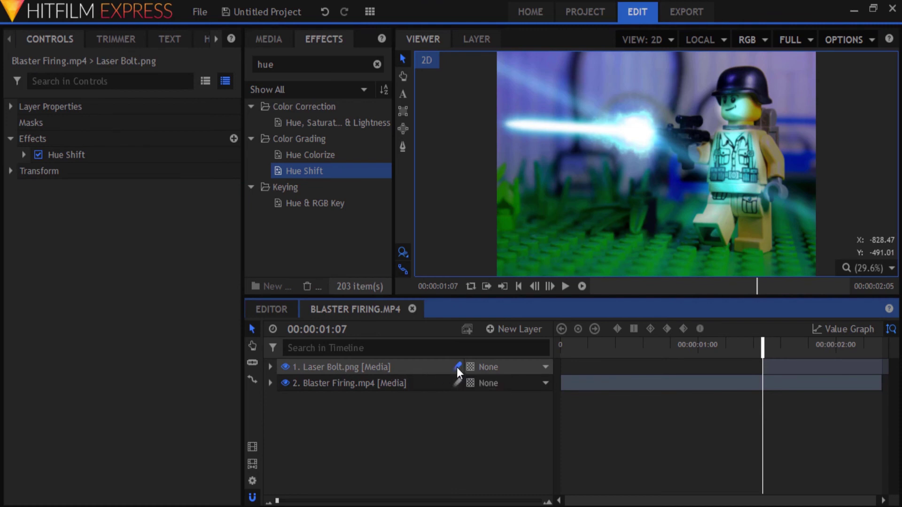